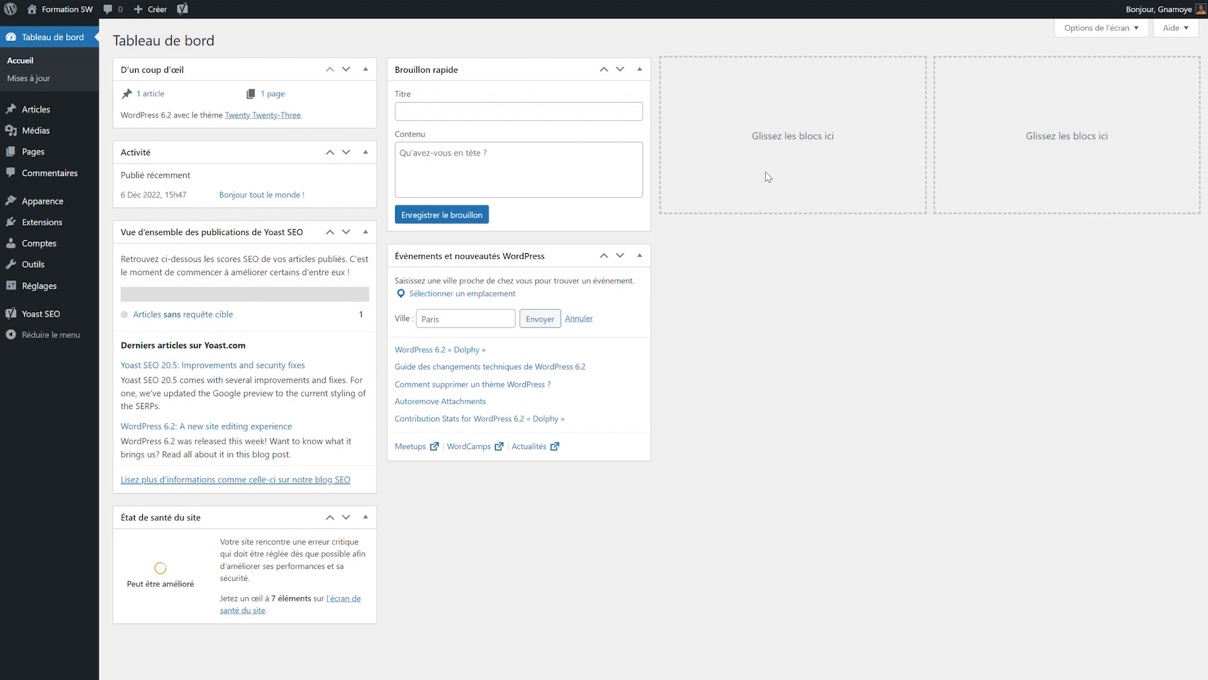
Switch to the Sewaweb blog page and look through its list of articles.
click(282, 0)
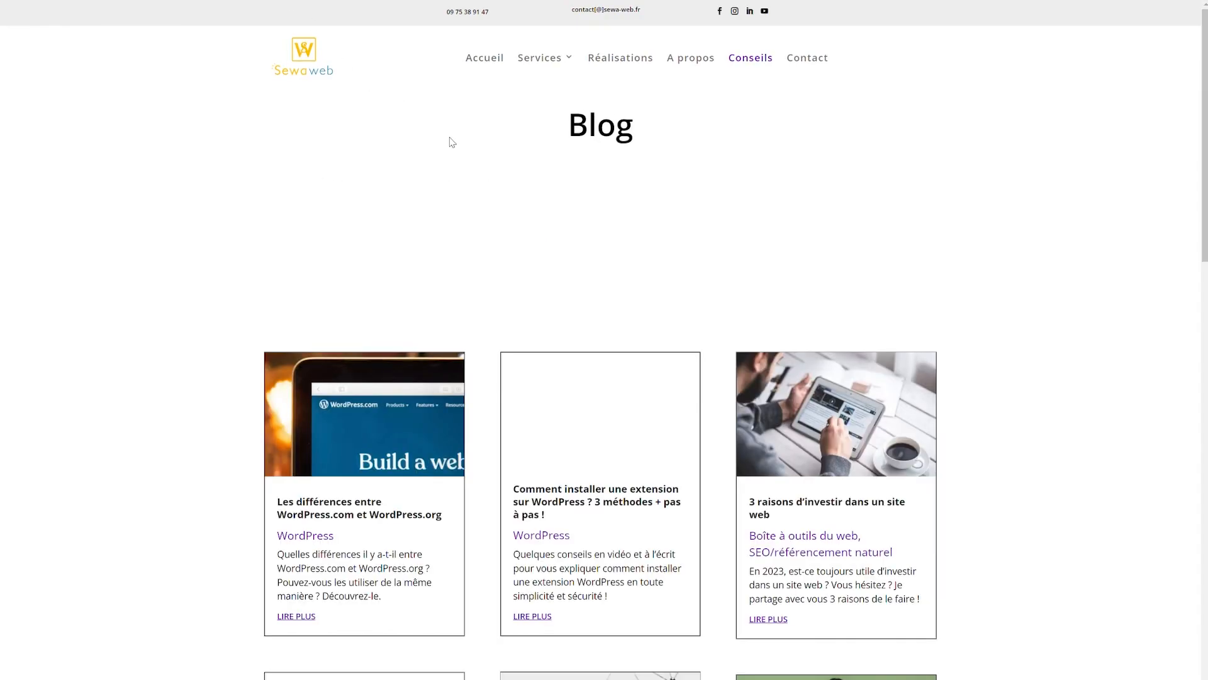
scroll(523, 210, down, 7)
scroll(523, 210, down, 6)
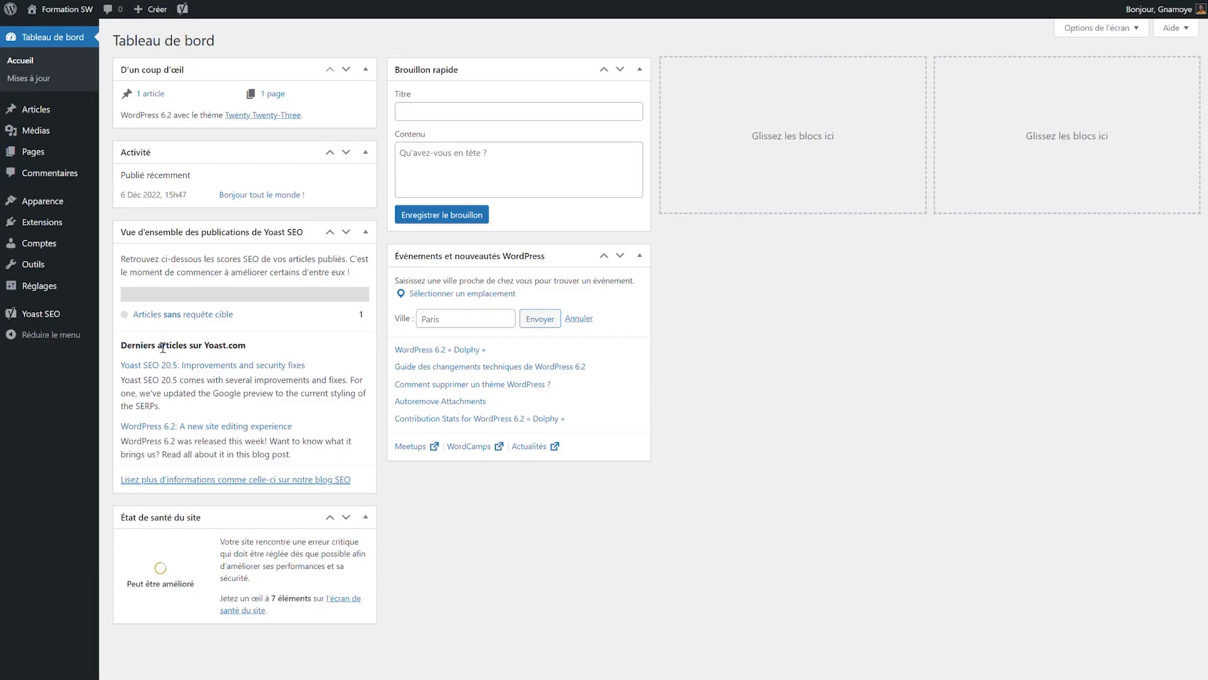
Create a new WordPress page titled "Le titre de ma page".
mouse_move(60, 315)
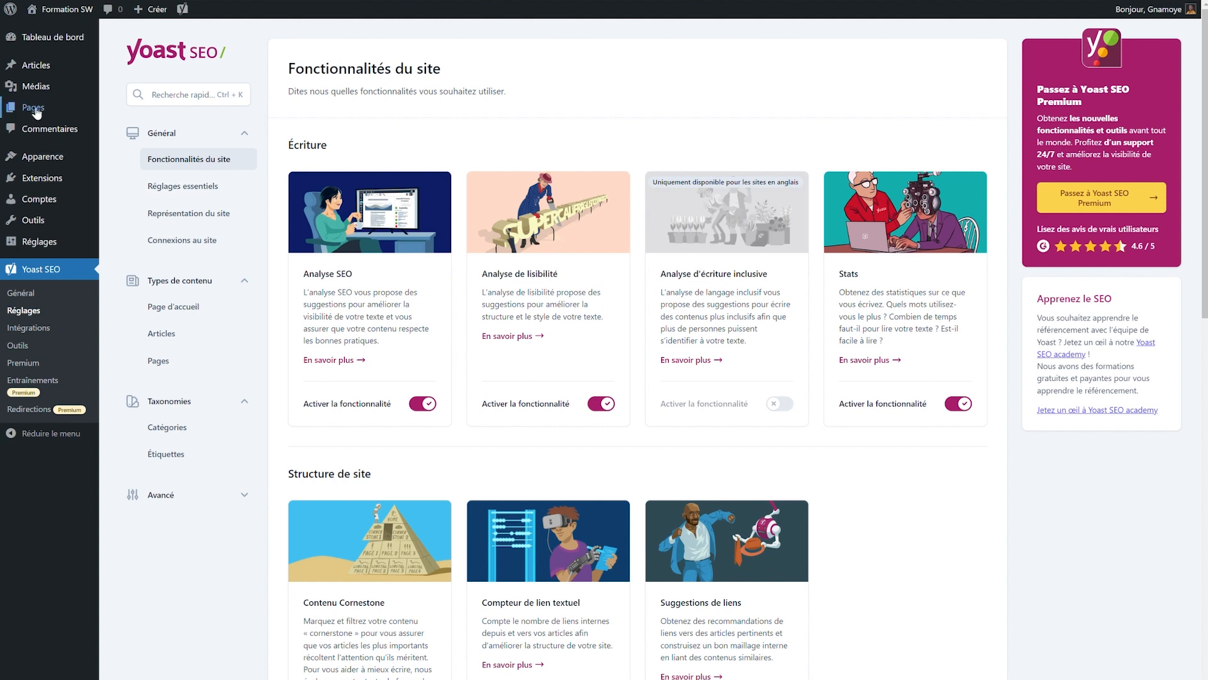
mouse_move(48, 111)
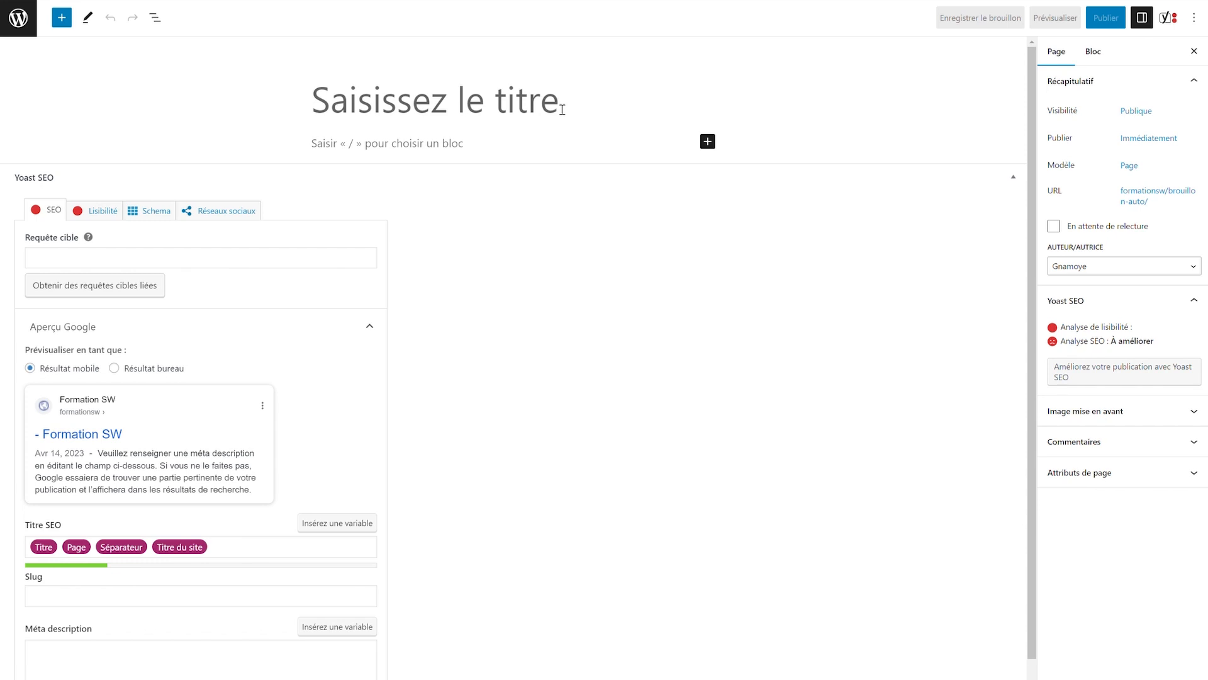
text(Le titr)
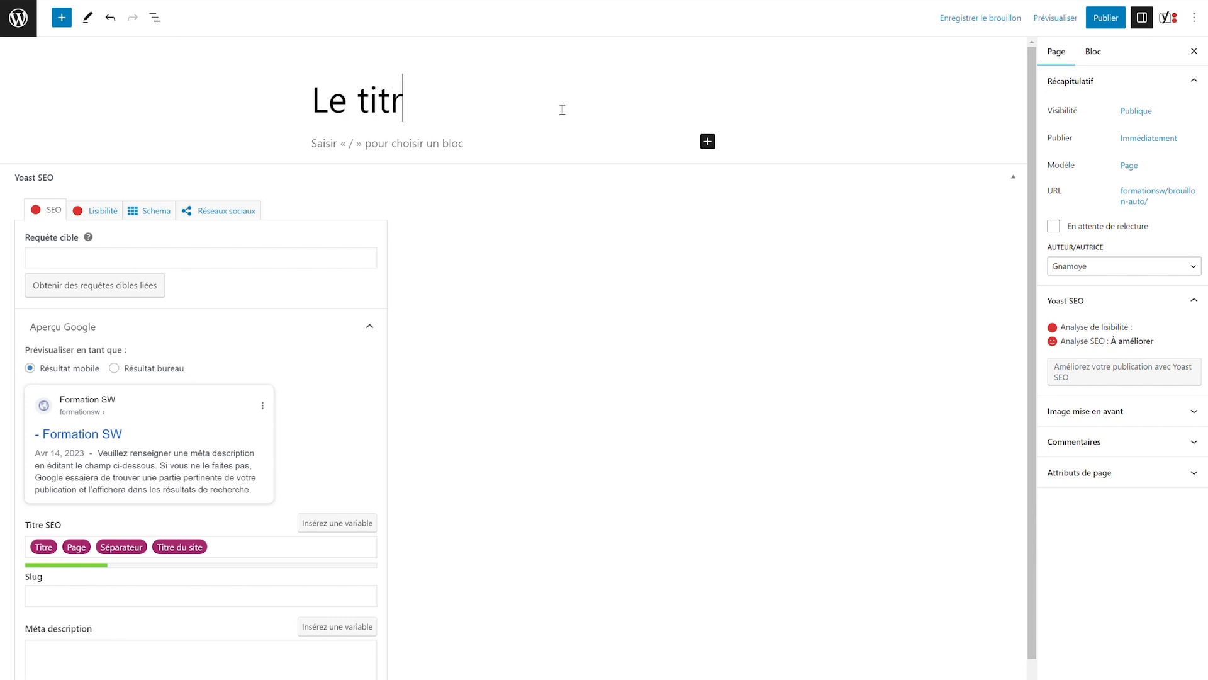
text(e de ma page)
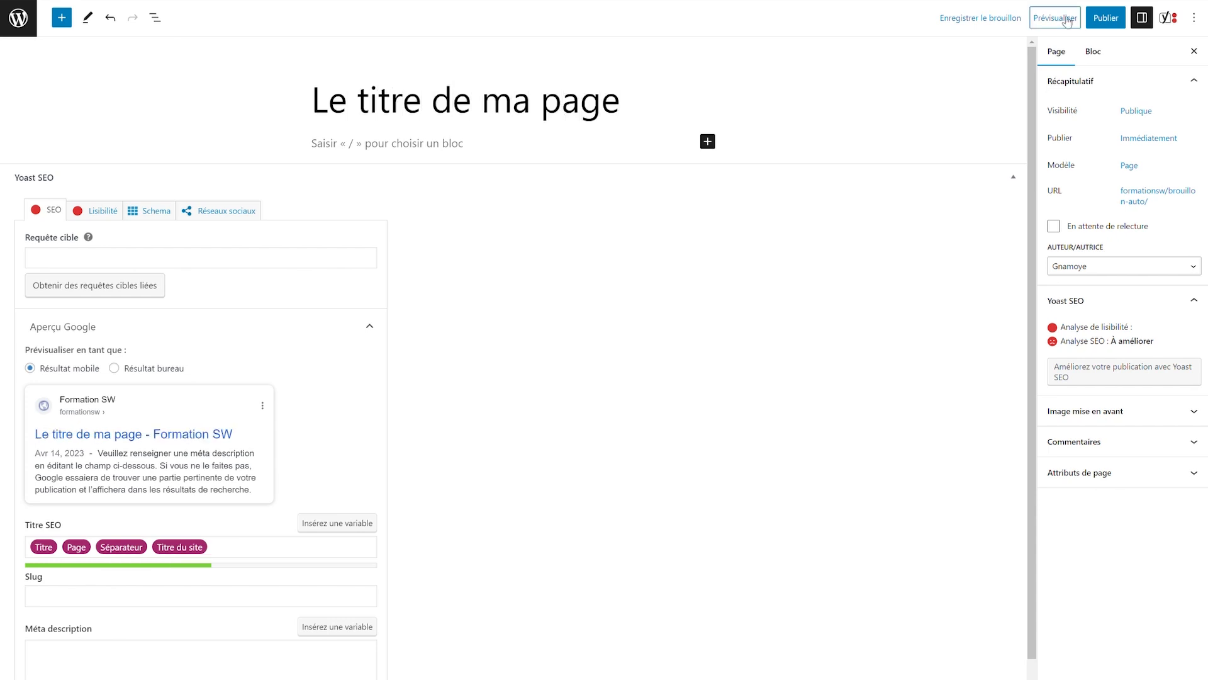
Preview the new page in a new tab and examine its displayed heading.
click(1067, 19)
click(995, 134)
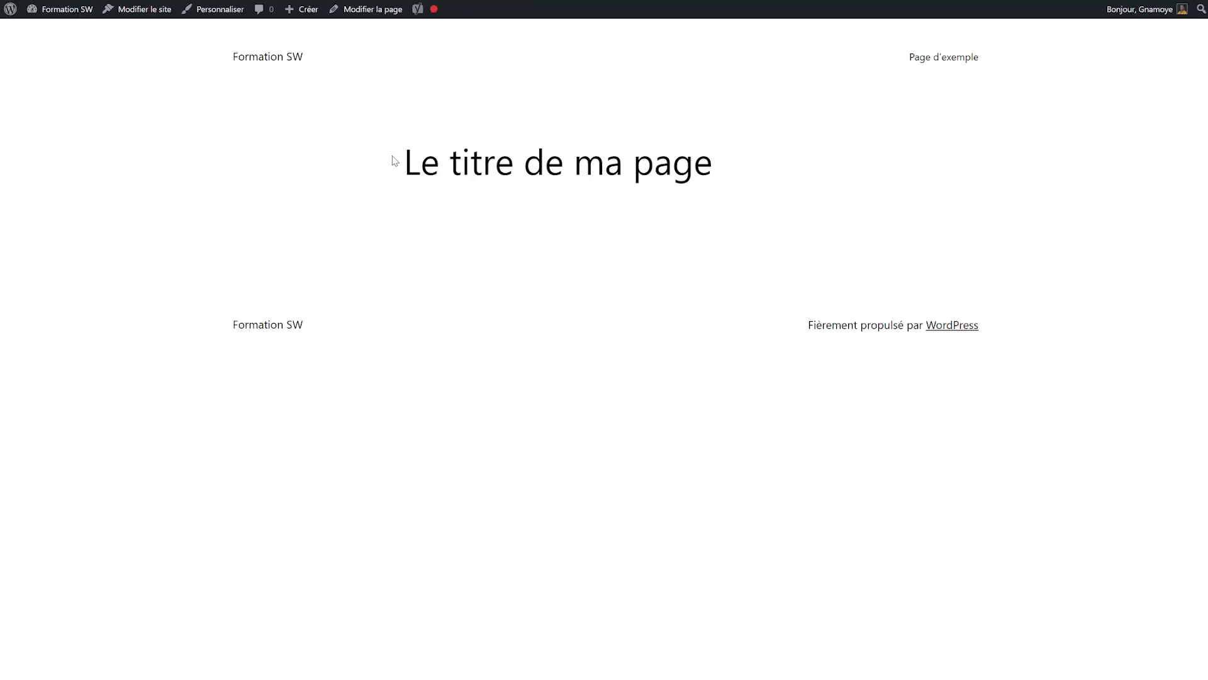
drag(395, 161, 761, 178)
click(765, 177)
View the previewed page's source code and search for "title" to find the page's title tag.
key(ctrl+u)
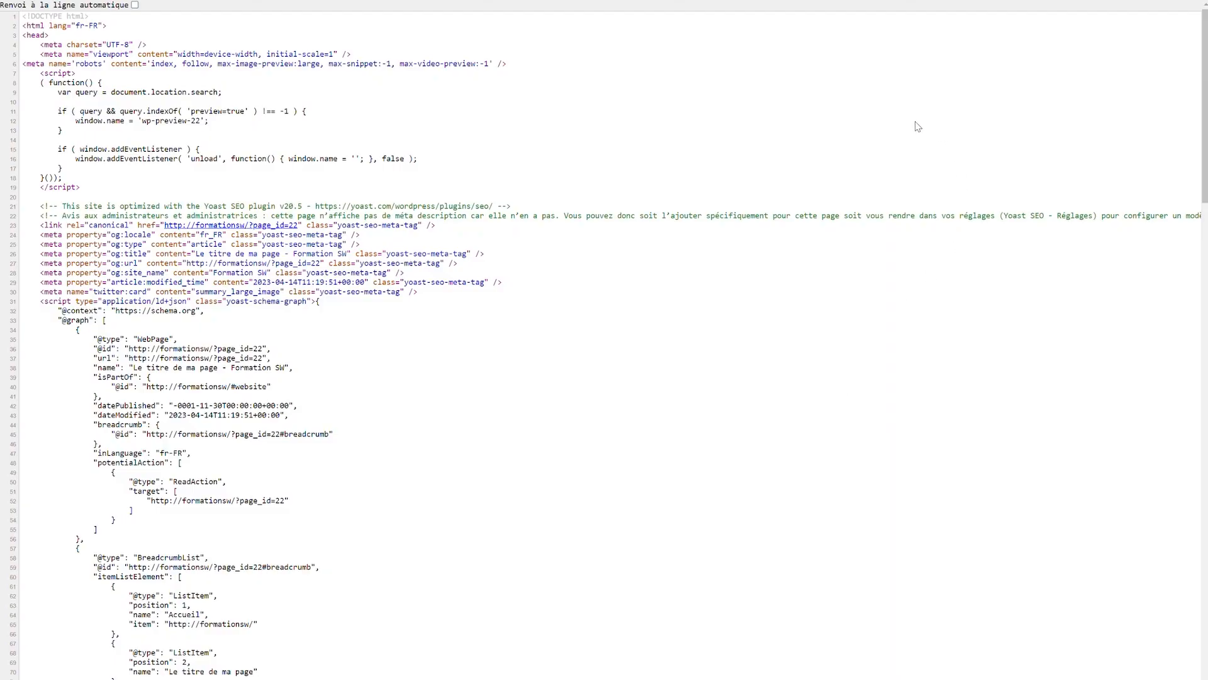
key(ctrl+f)
text(title)
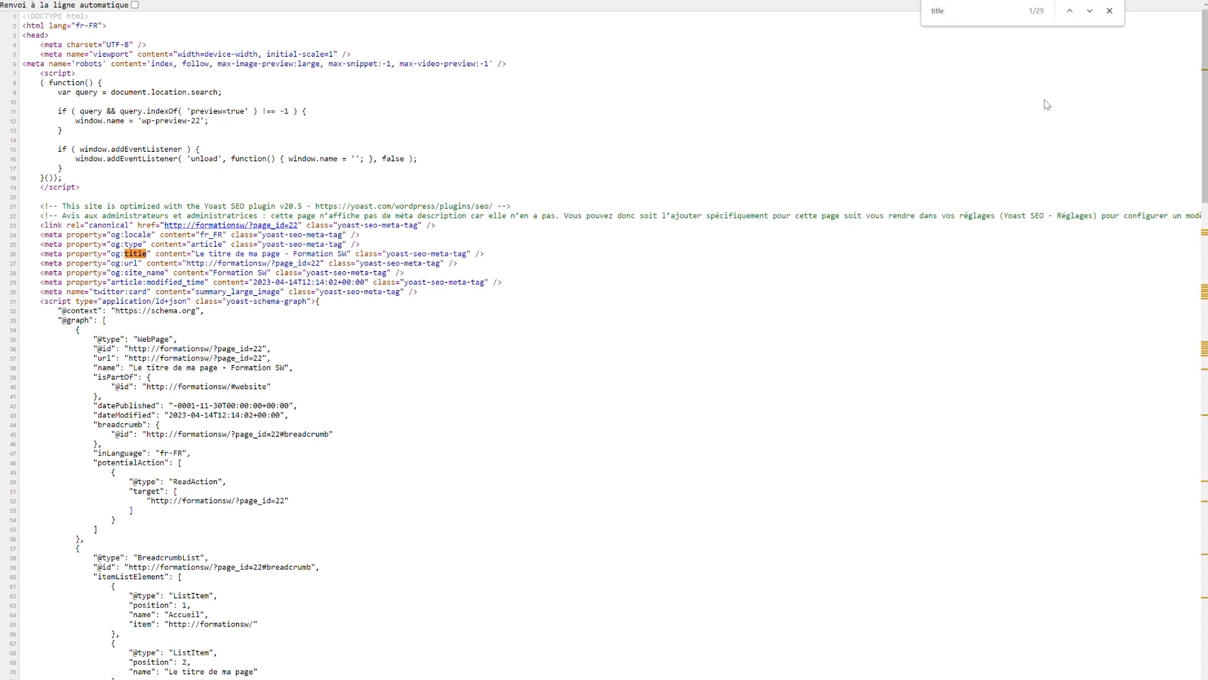
key(Return)
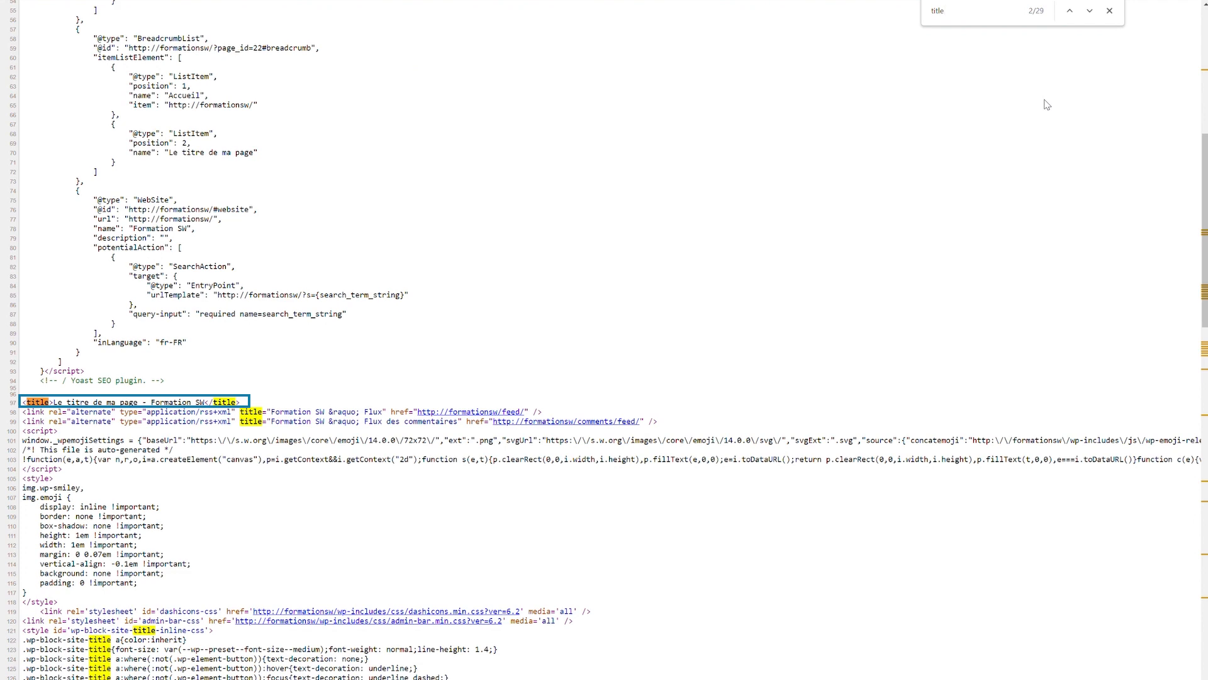
mouse_move(23, 412)
mouse_down()
mouse_move(114, 413)
mouse_move(22, 403)
mouse_up()
scroll(180, 415, down, 3)
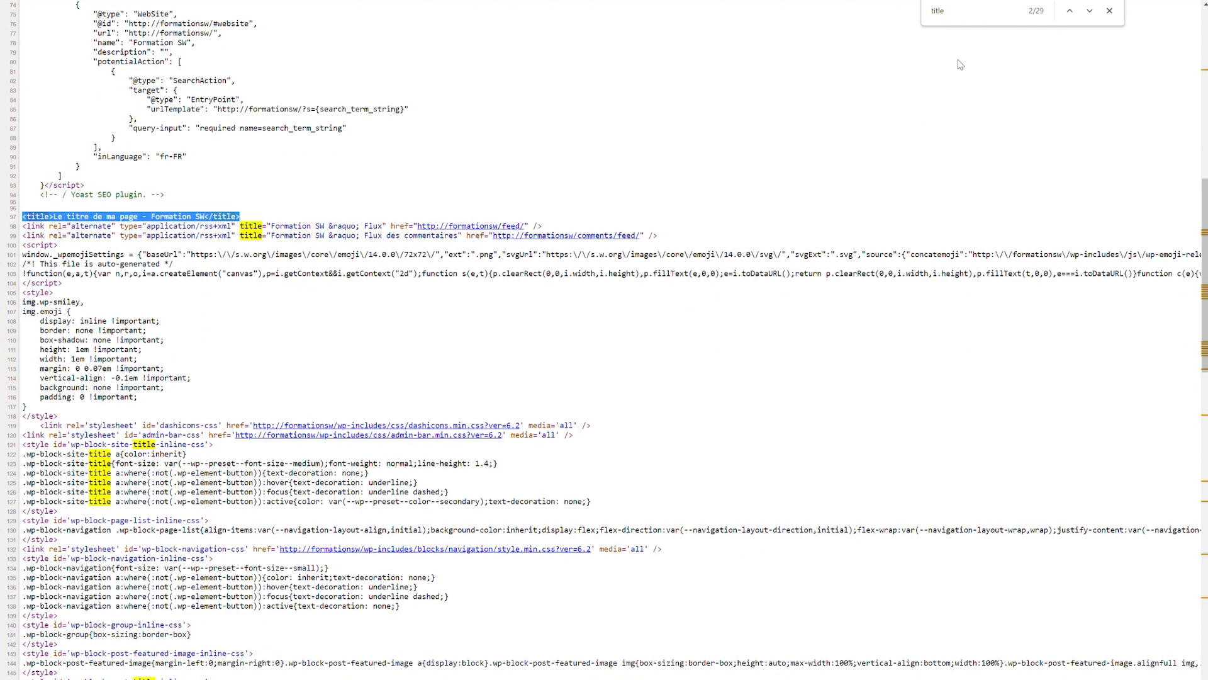
Search the page source for "<h1" and examine the main heading tag.
key(ctrl+f)
text(<h1)
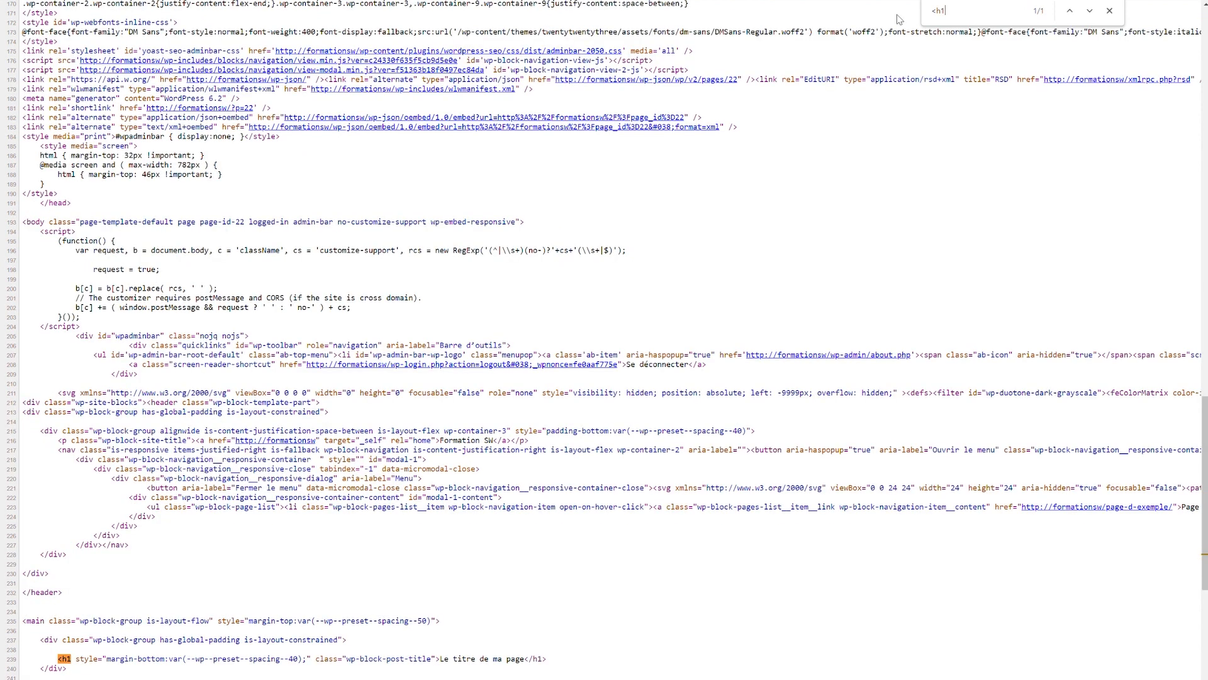
scroll(437, 424, down, 13)
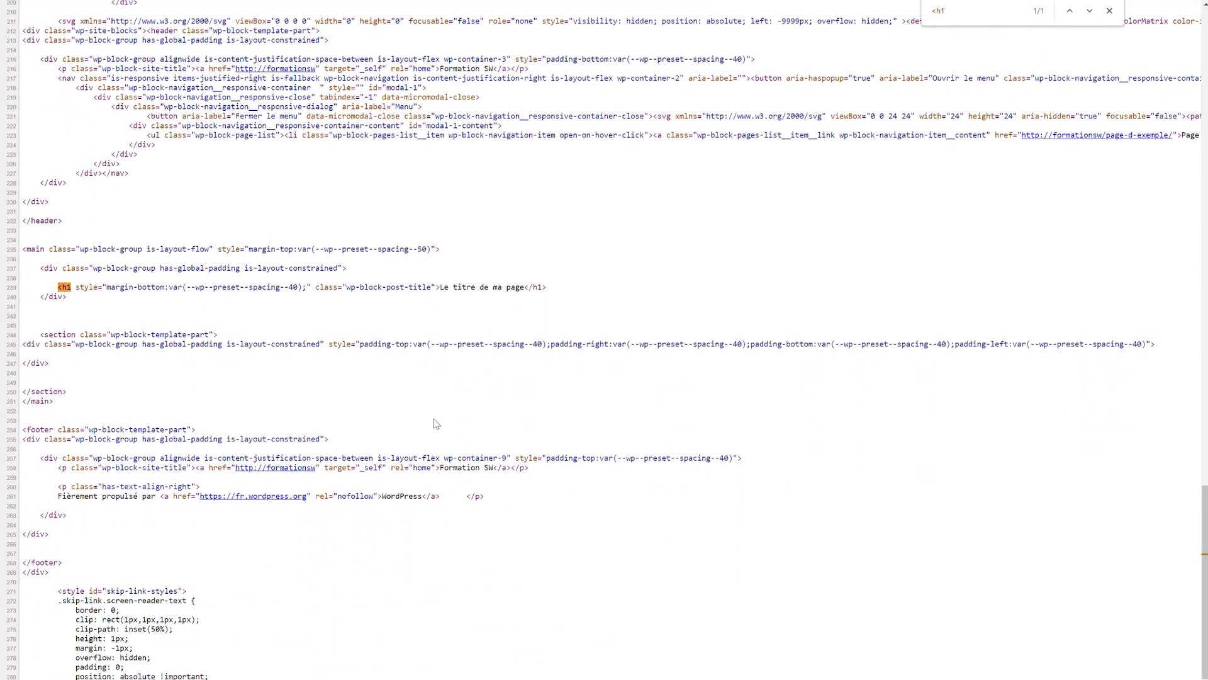
drag(550, 288, 65, 296)
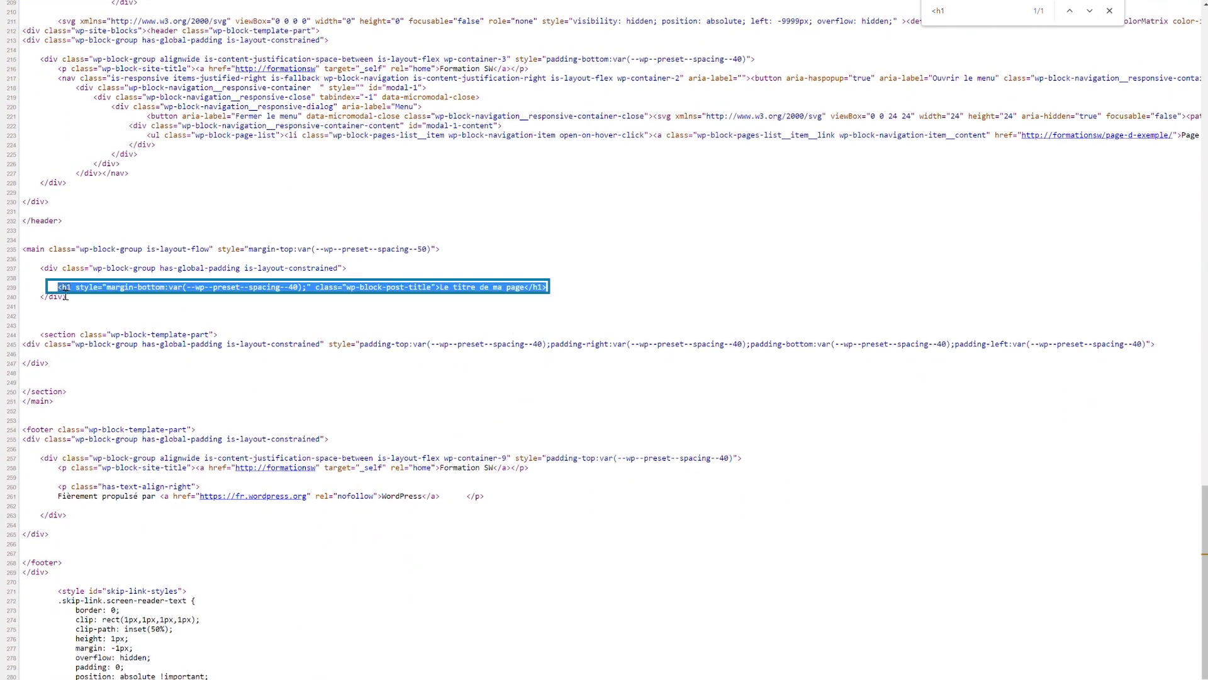
click(527, 298)
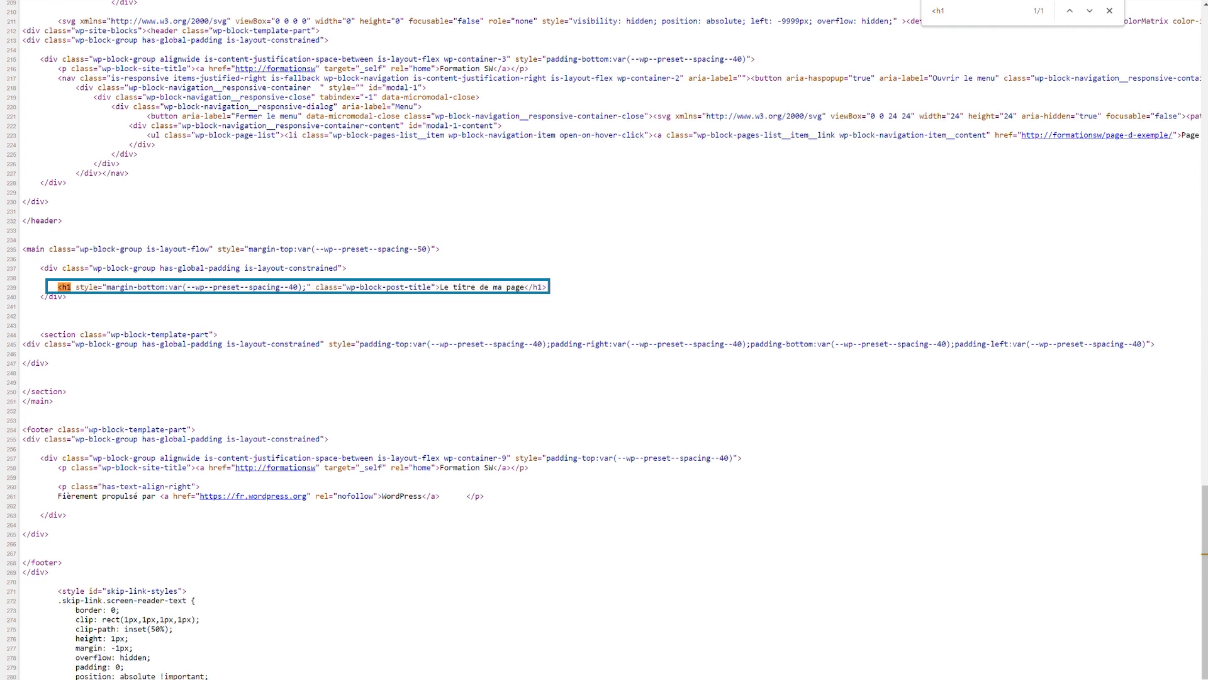
Back in the page editor, replace the Titre variable in the Yoast SEO title with "Le titre de ma page avec Yoast".
click(351, 1)
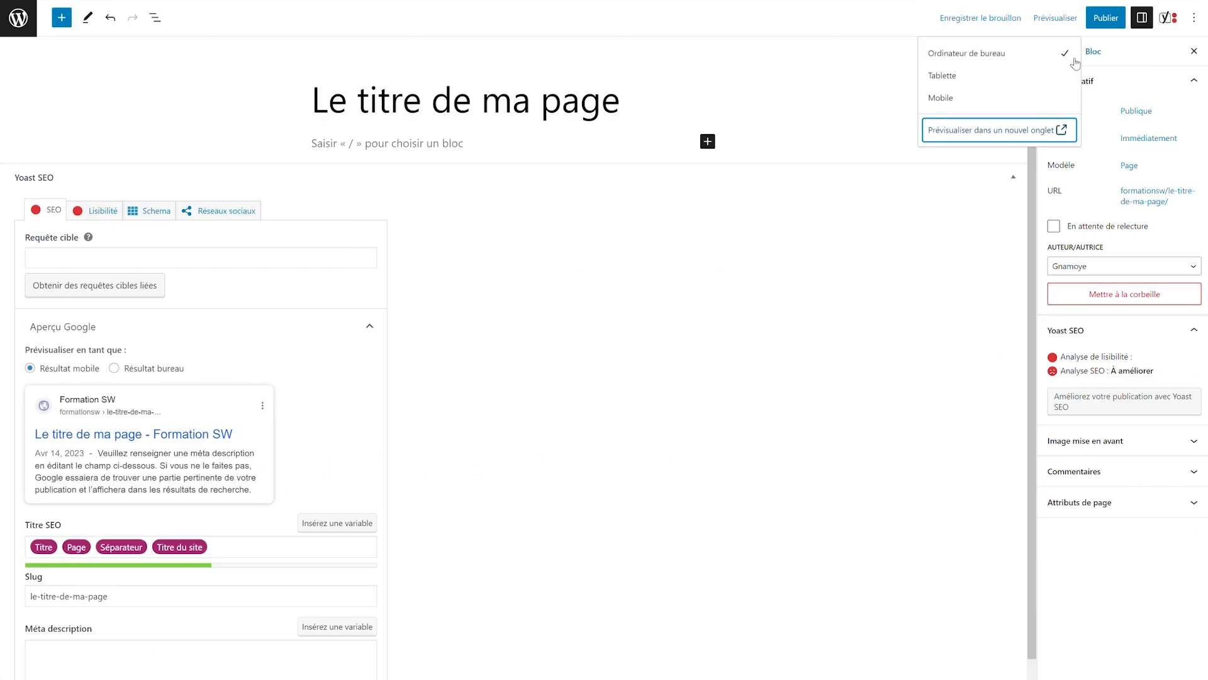
click(838, 273)
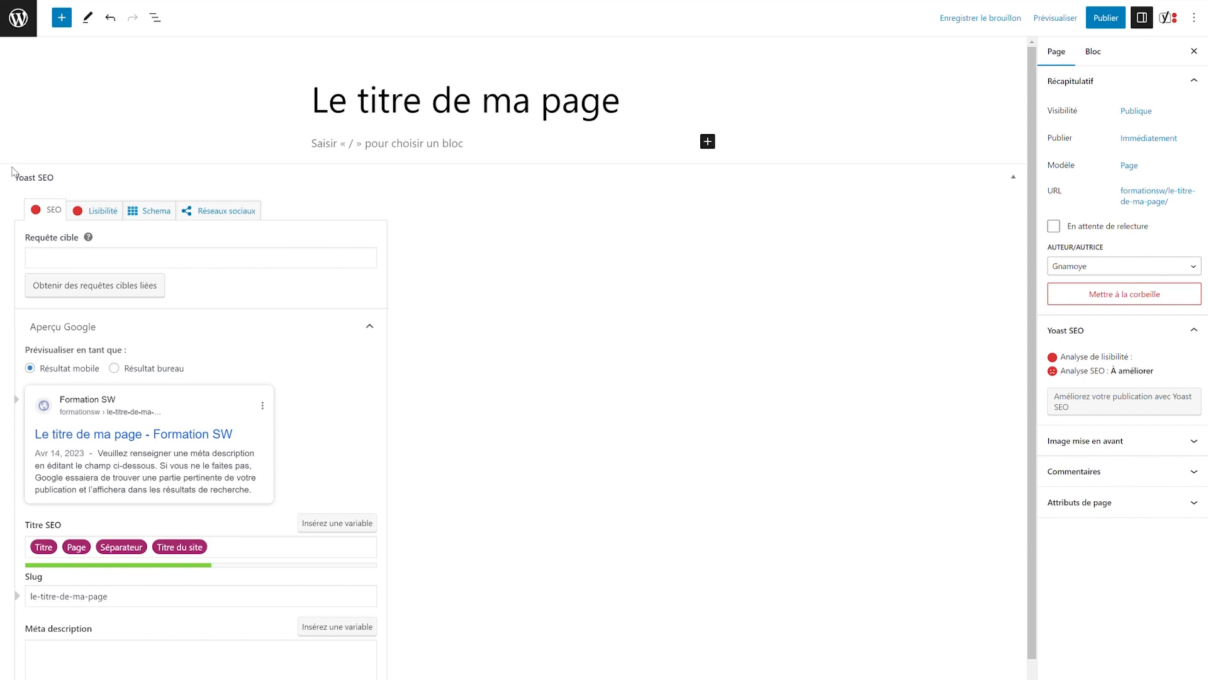
scroll(272, 470, down, 5)
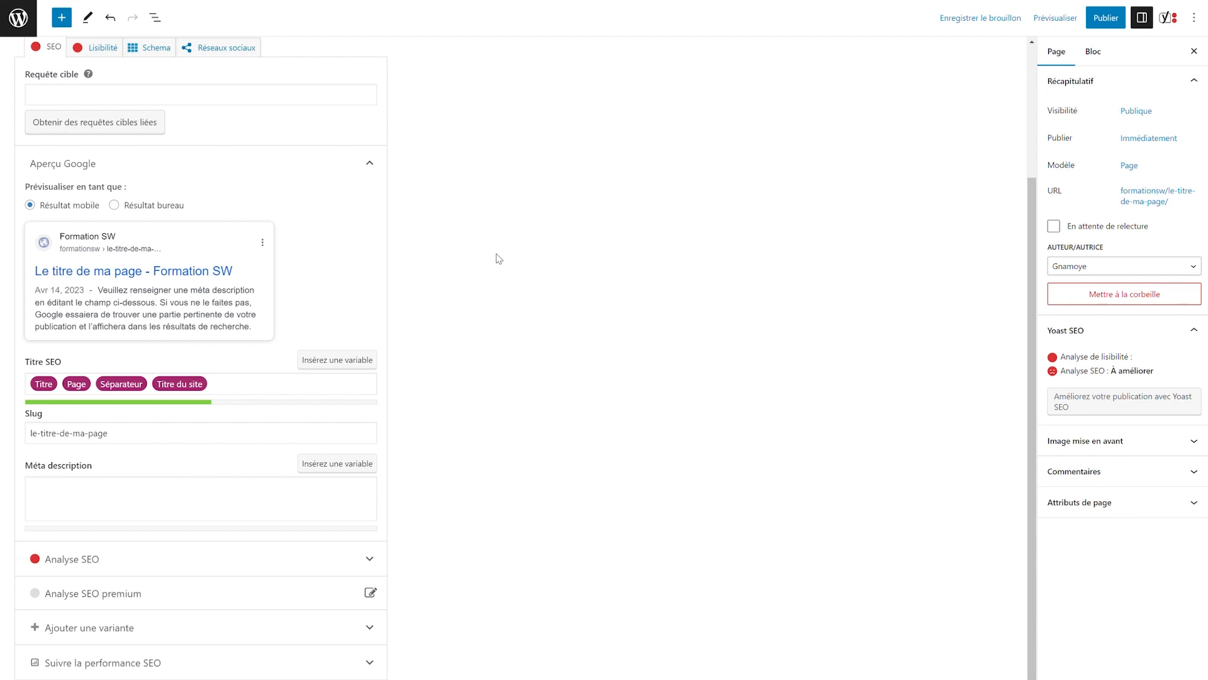
click(44, 385)
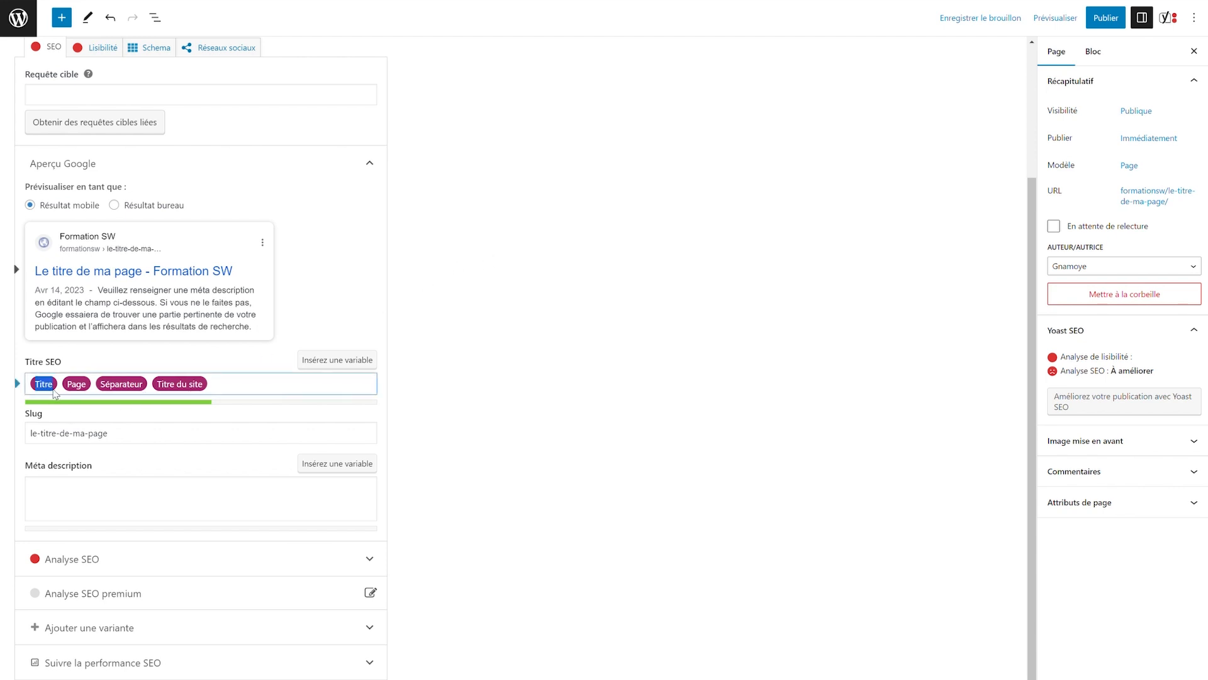
key(BackSpace)
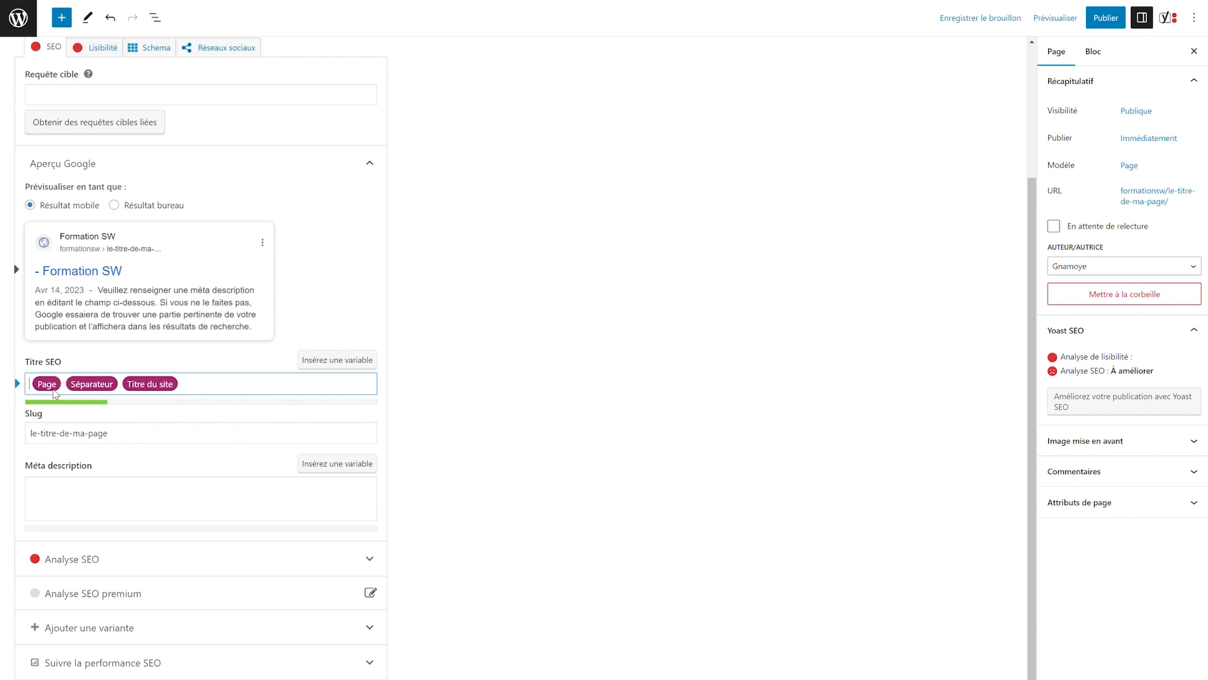
text(Le titre de m)
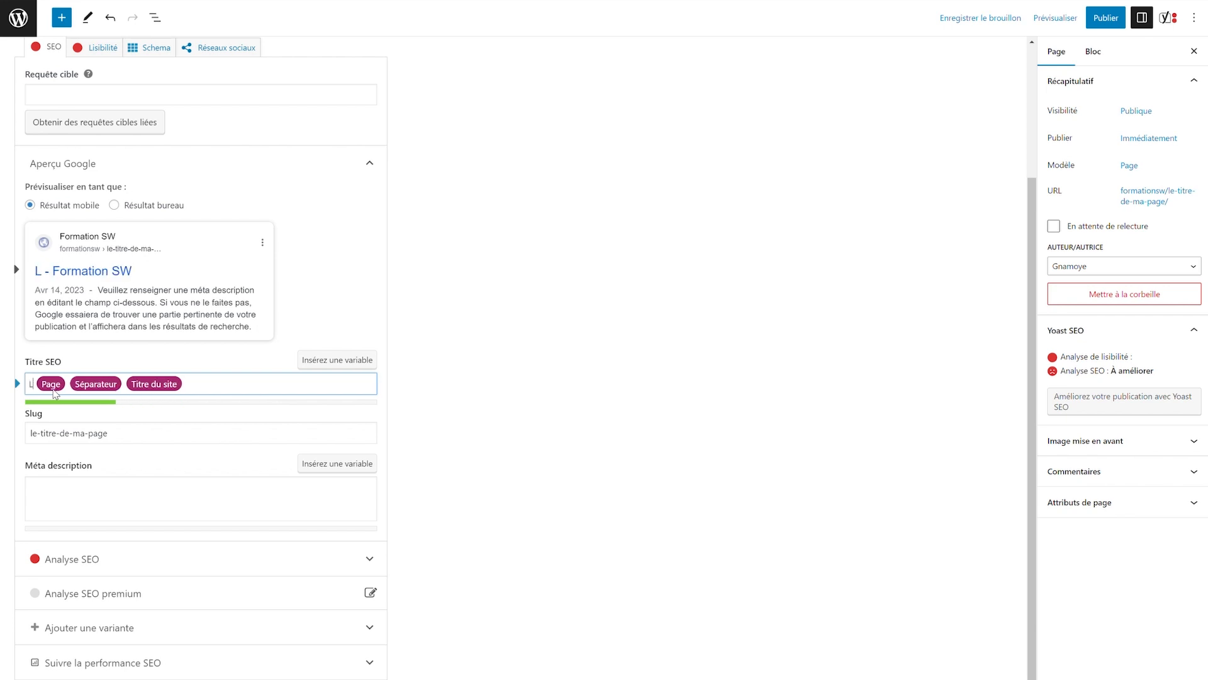
text(a page avec Y)
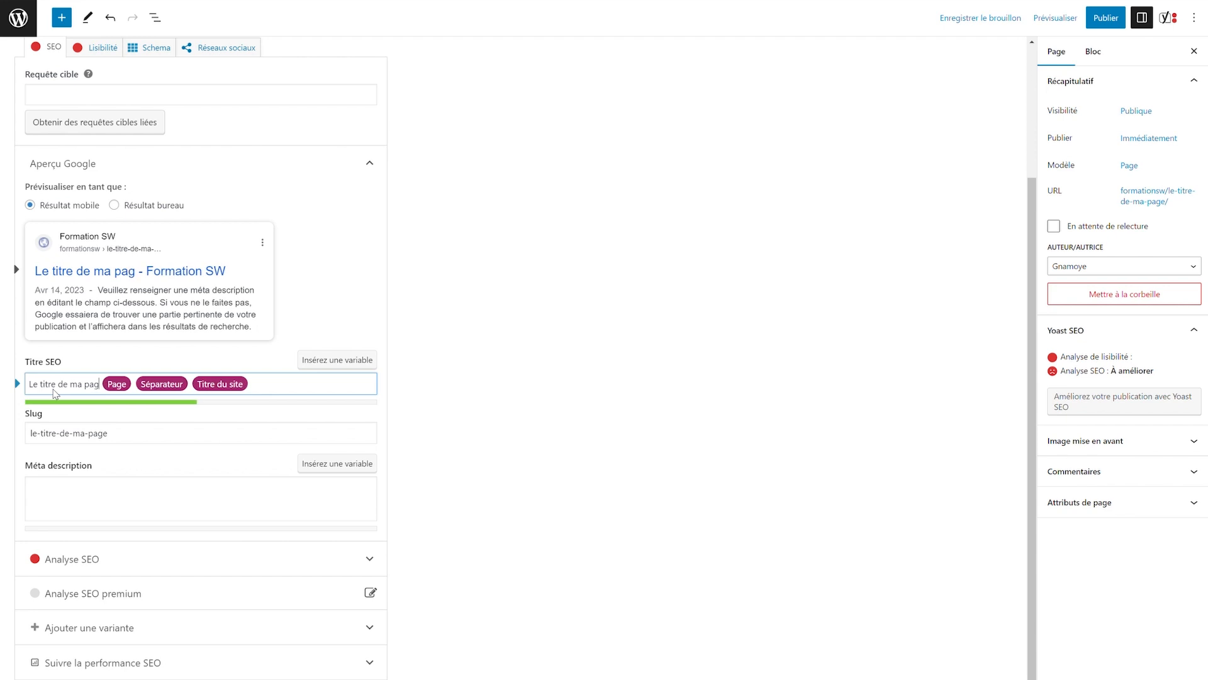
text(oast)
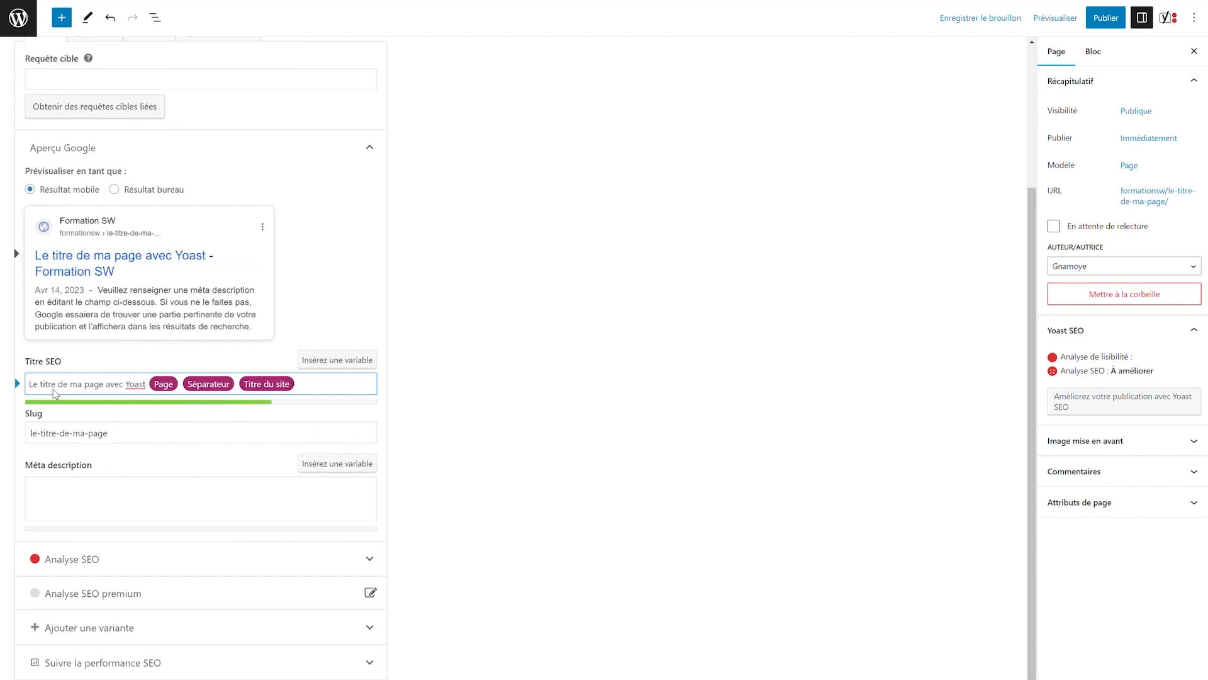
Save the page draft and preview it in a new tab to check the displayed heading.
click(950, 24)
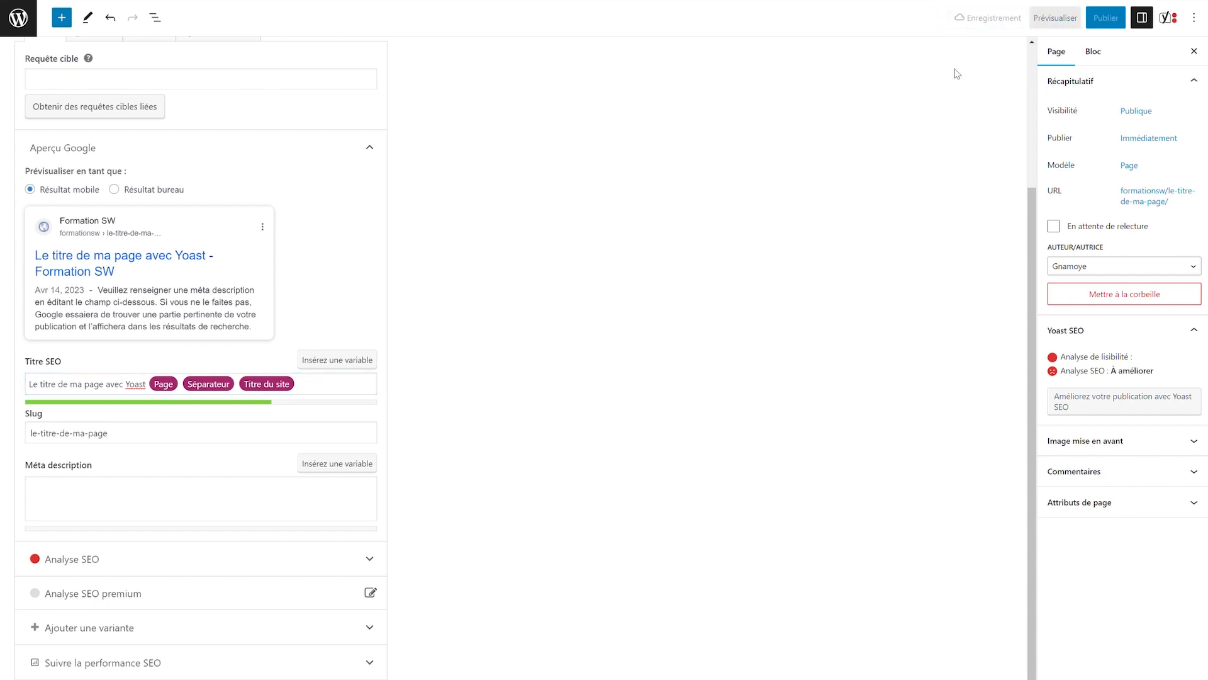
scroll(833, 257, up, 3)
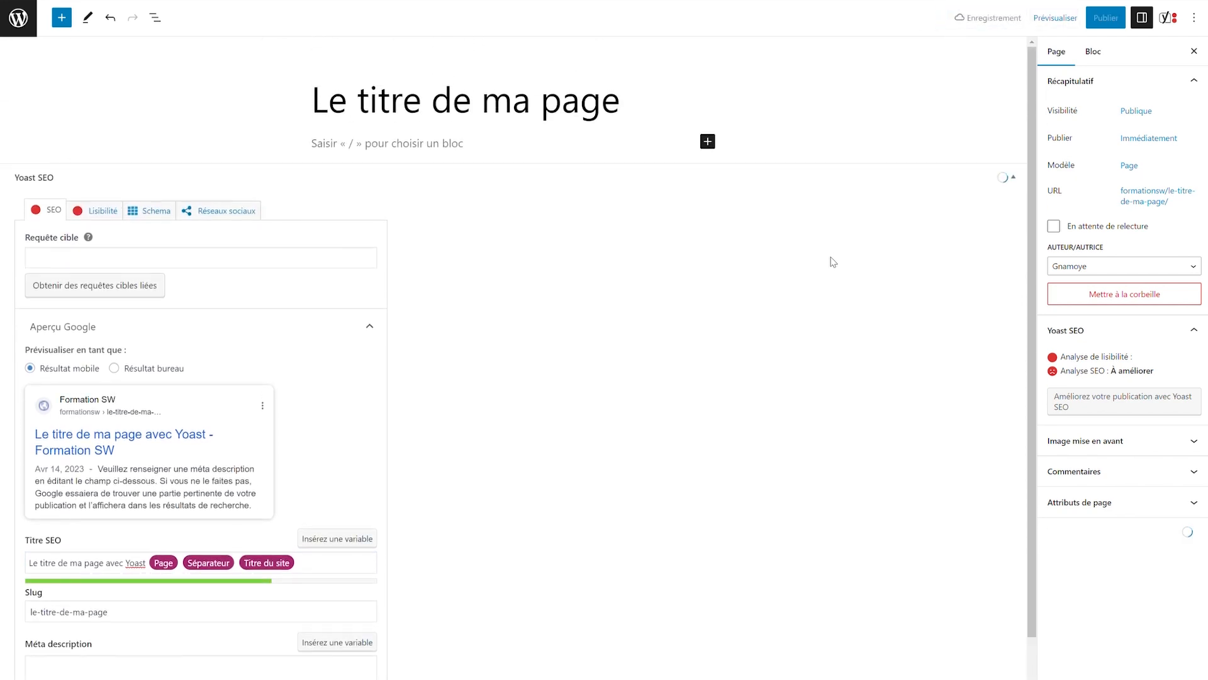
click(1055, 18)
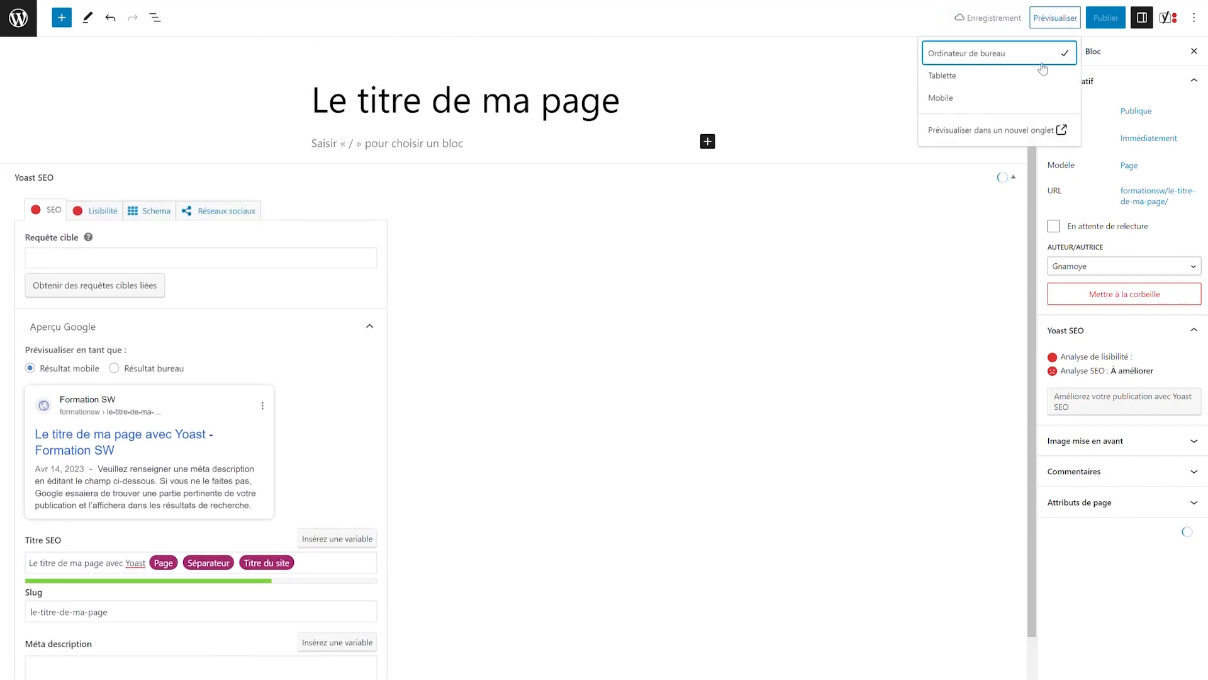
click(1005, 133)
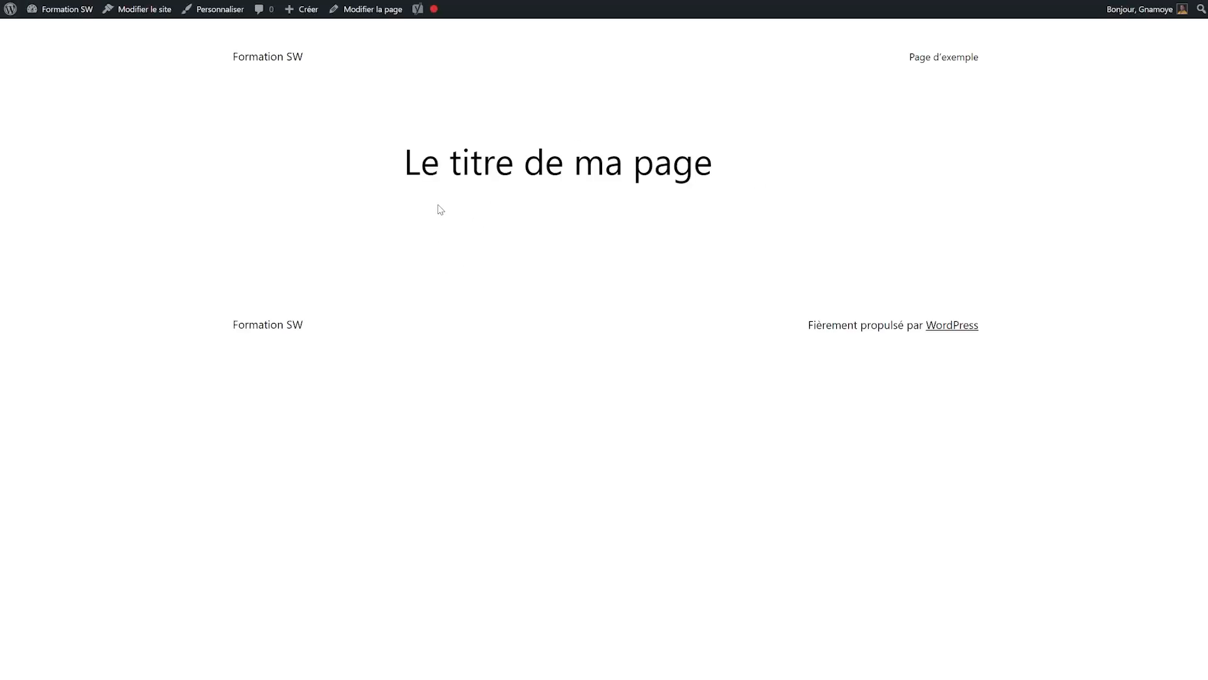
drag(391, 163, 723, 173)
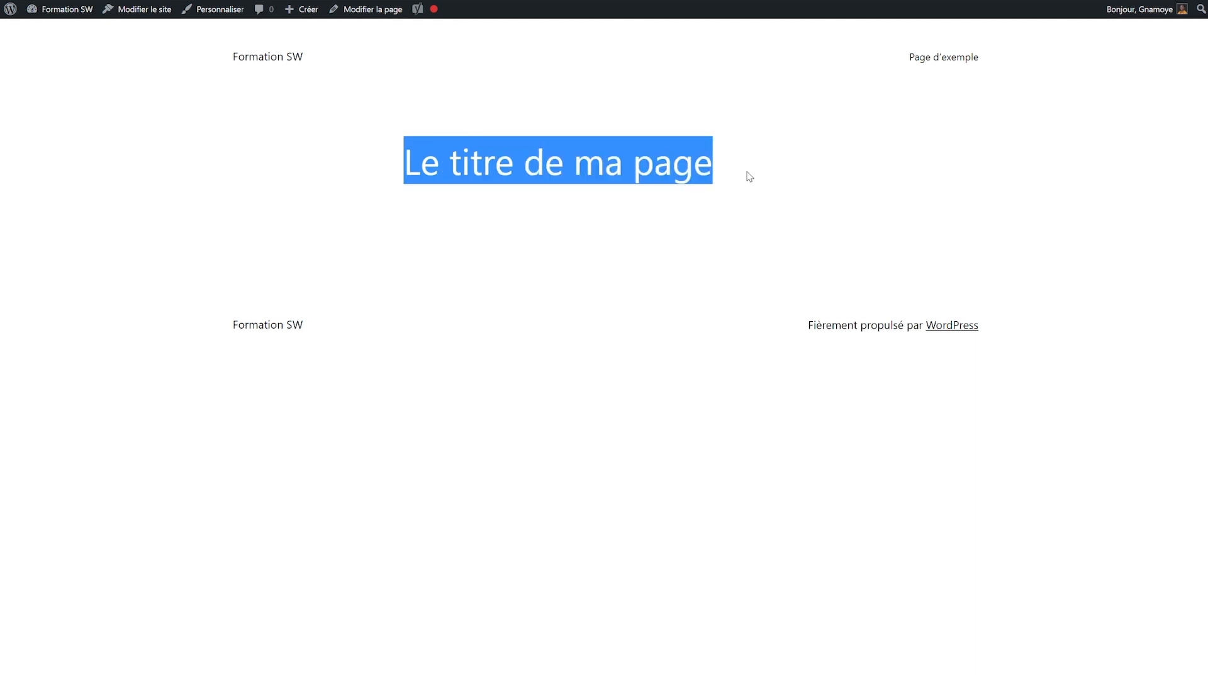
click(719, 183)
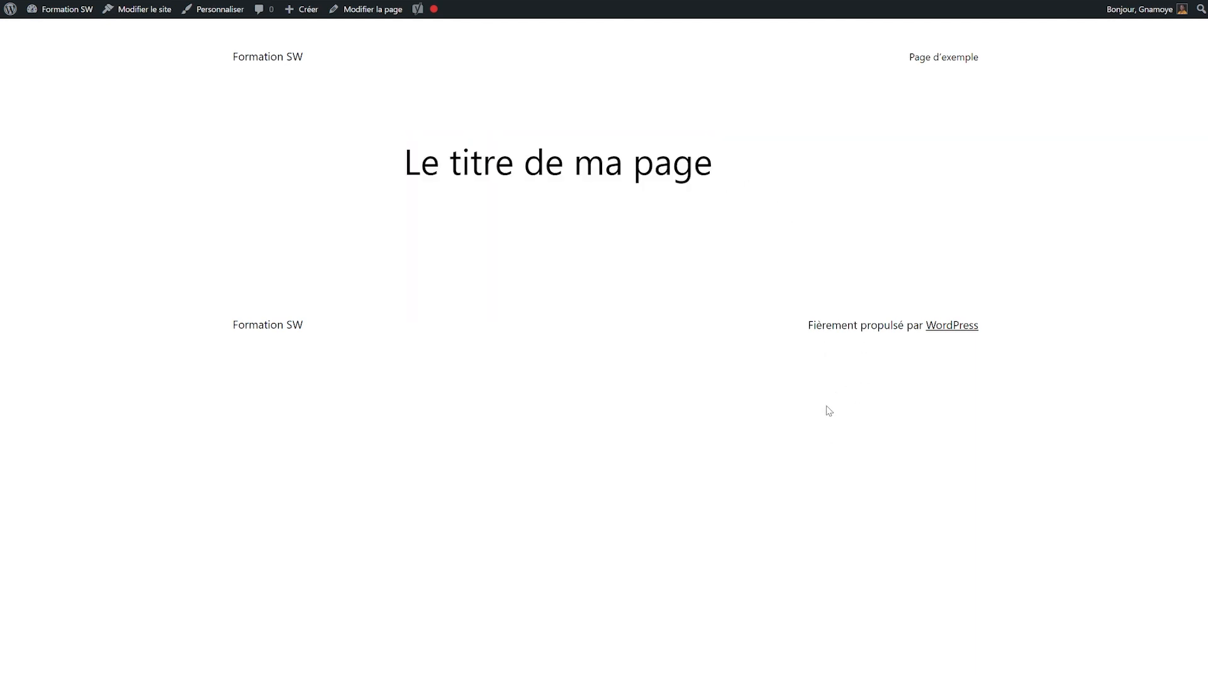
Open the refreshed page source and search for "title" to examine the title tag after the SEO title edit.
key(ctrl+u)
key(F5)
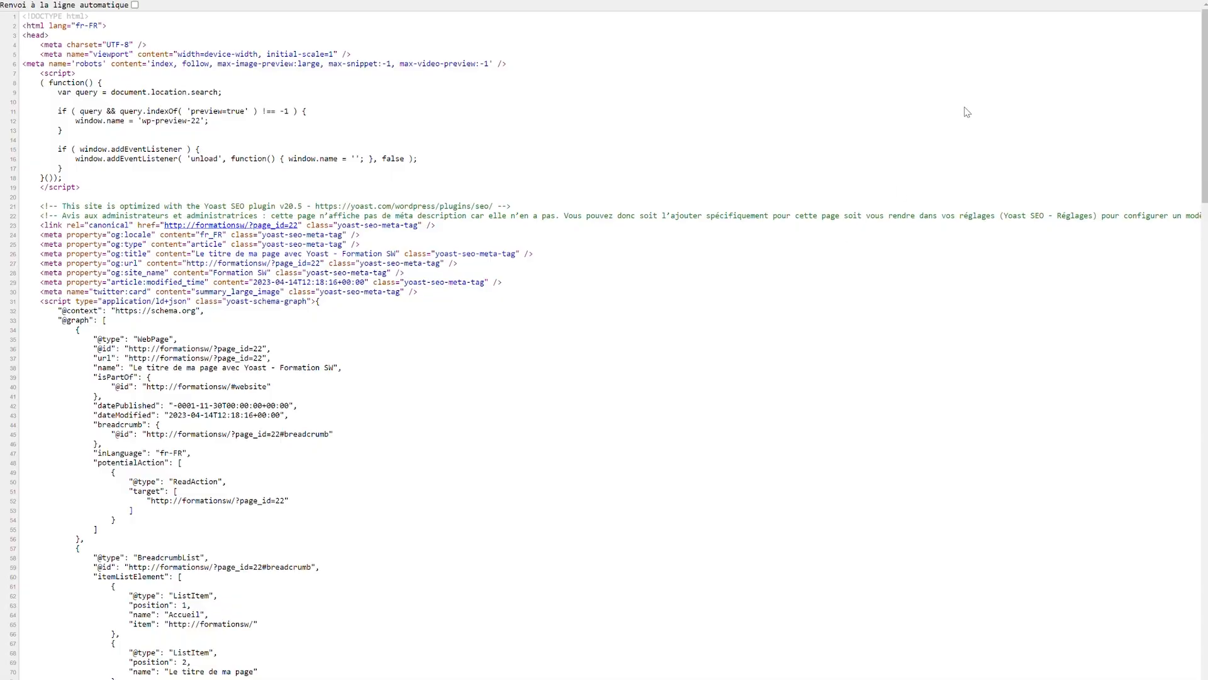
key(ctrl+f)
text(title)
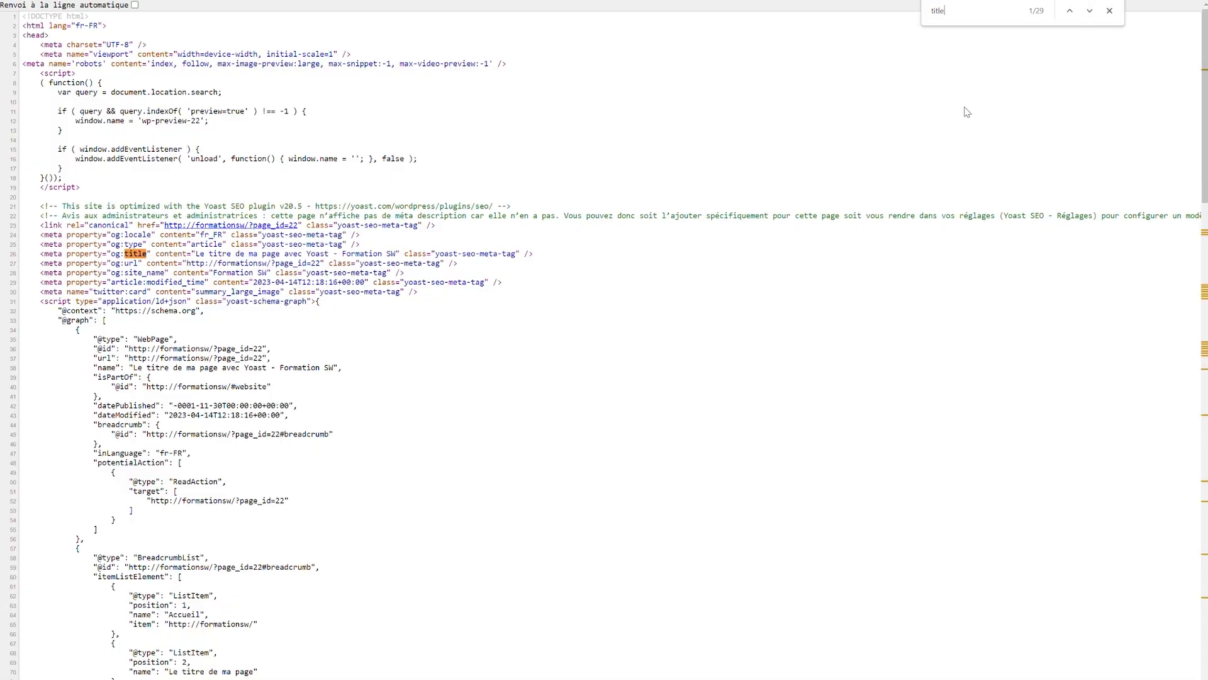
key(Return)
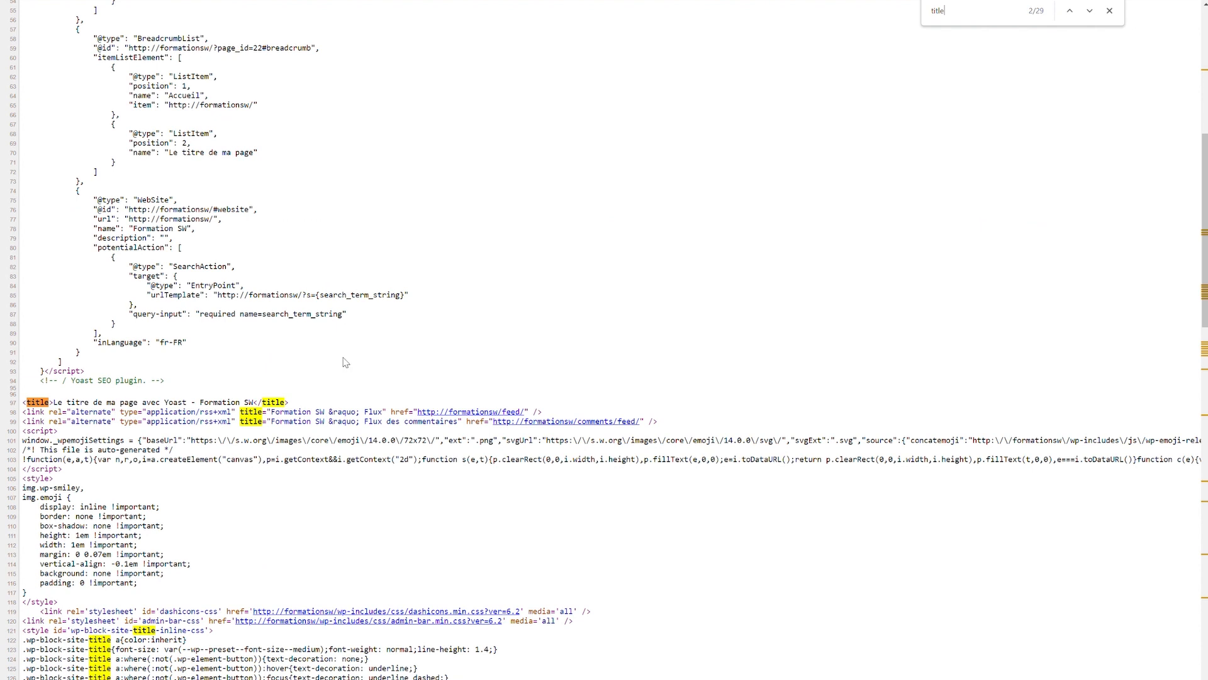
drag(294, 405, 24, 405)
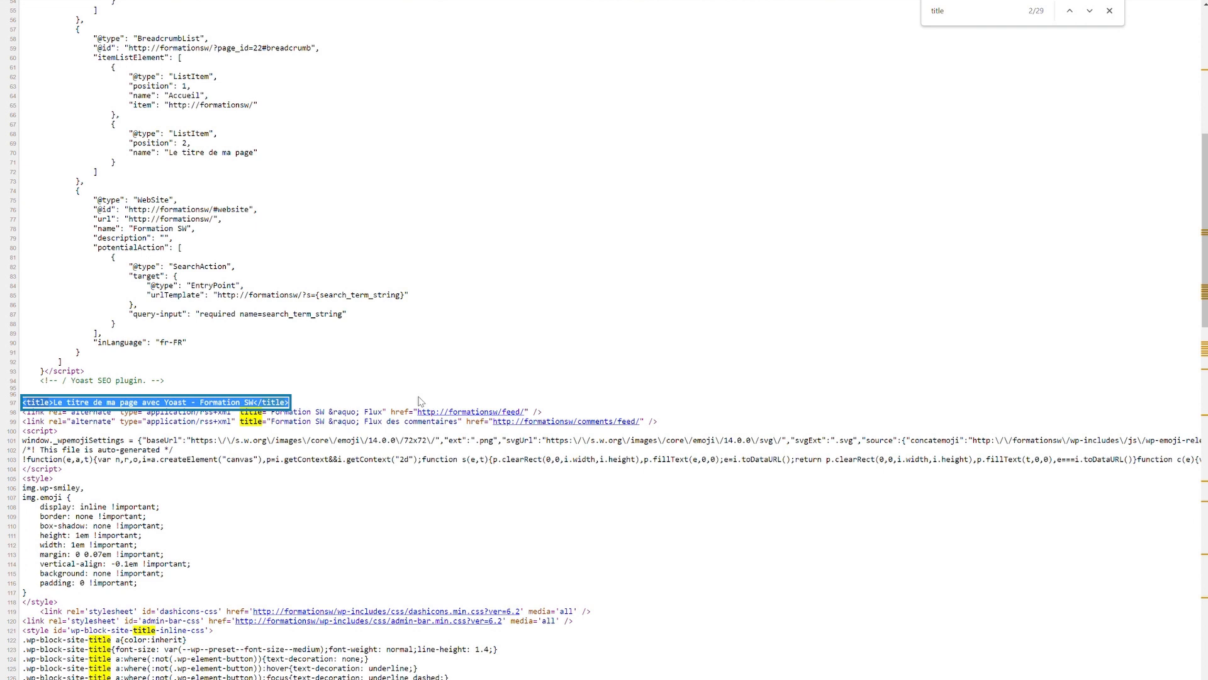
Search the refreshed source for "<h1" to compare the main heading with the title tag.
key(ctrl+f)
text(<h1)
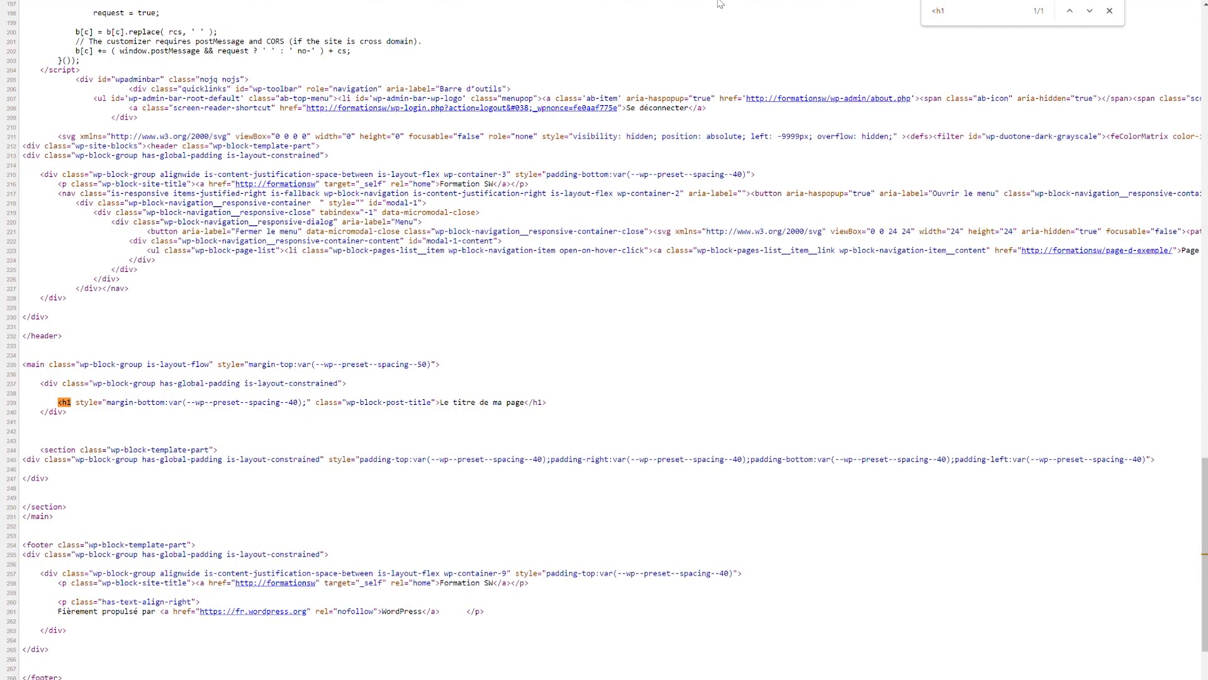
scroll(58, 412, down, 4)
drag(57, 279, 563, 284)
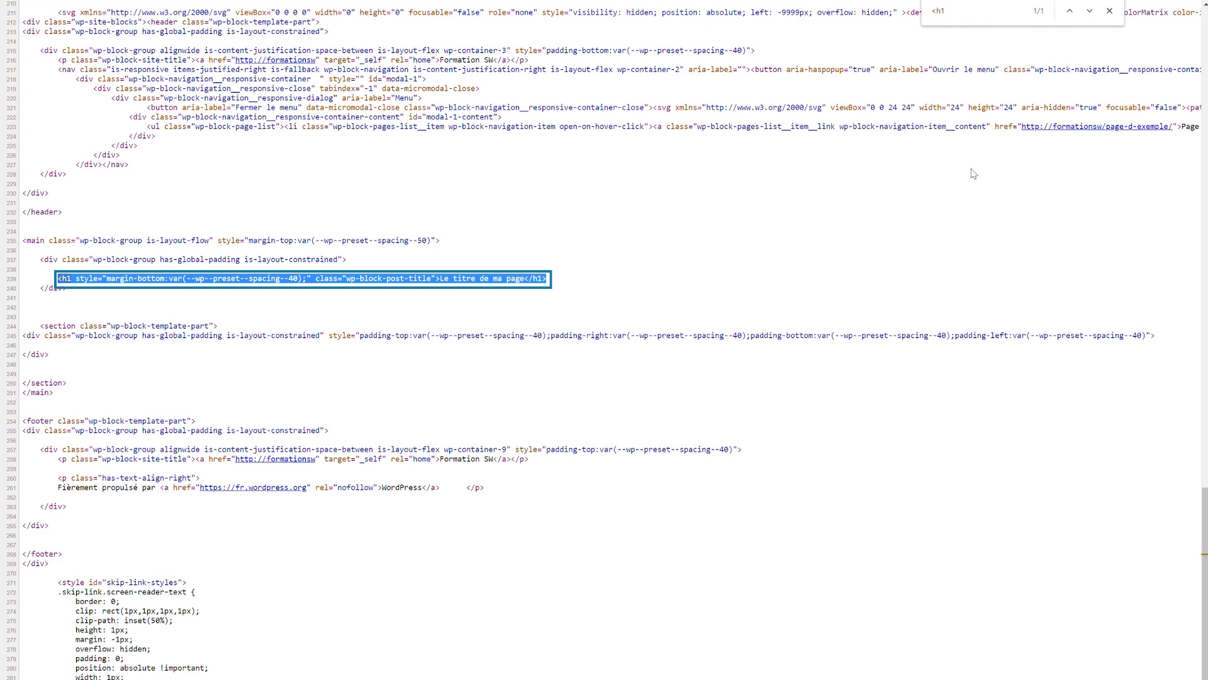
scroll(974, 174, up, 5)
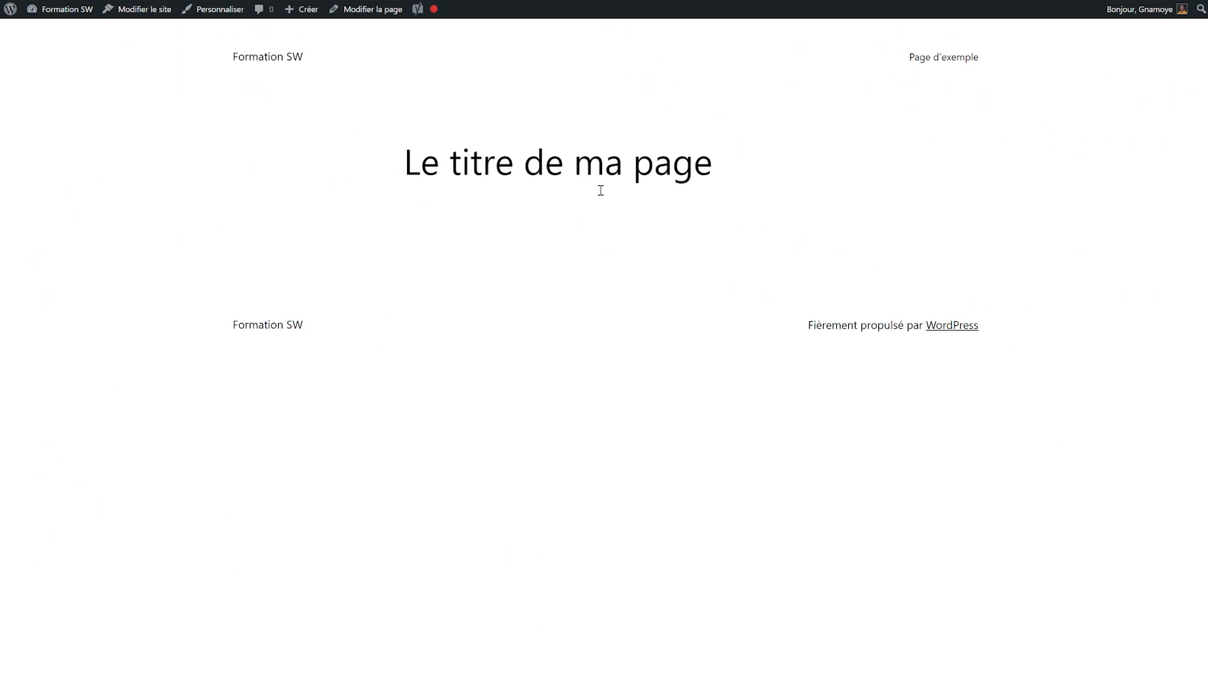